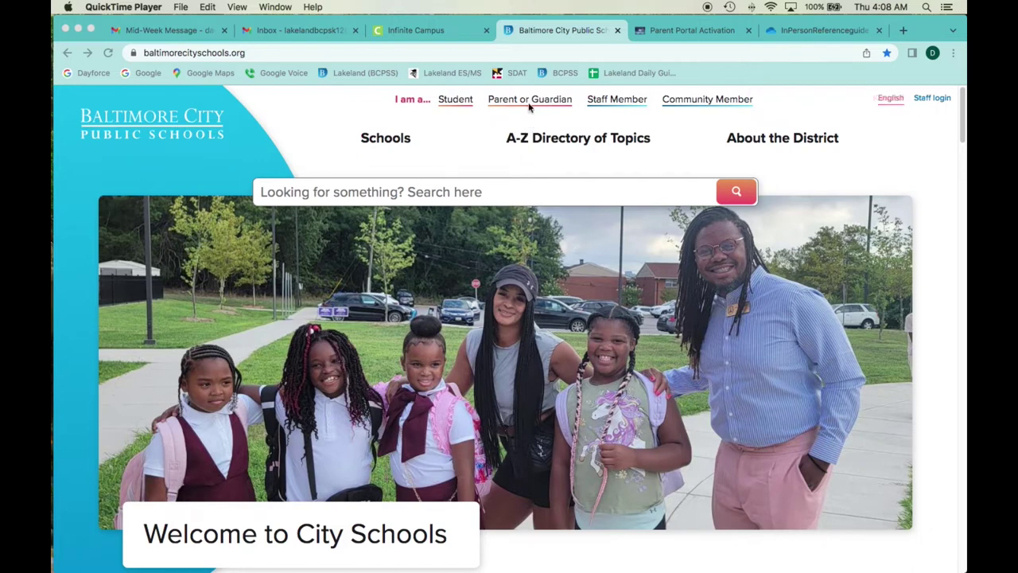
Go from the Parent or Guardian section to the Campus Portal page via Popular Pages.
{"action": "left_click", "coordinate": [529, 103]}
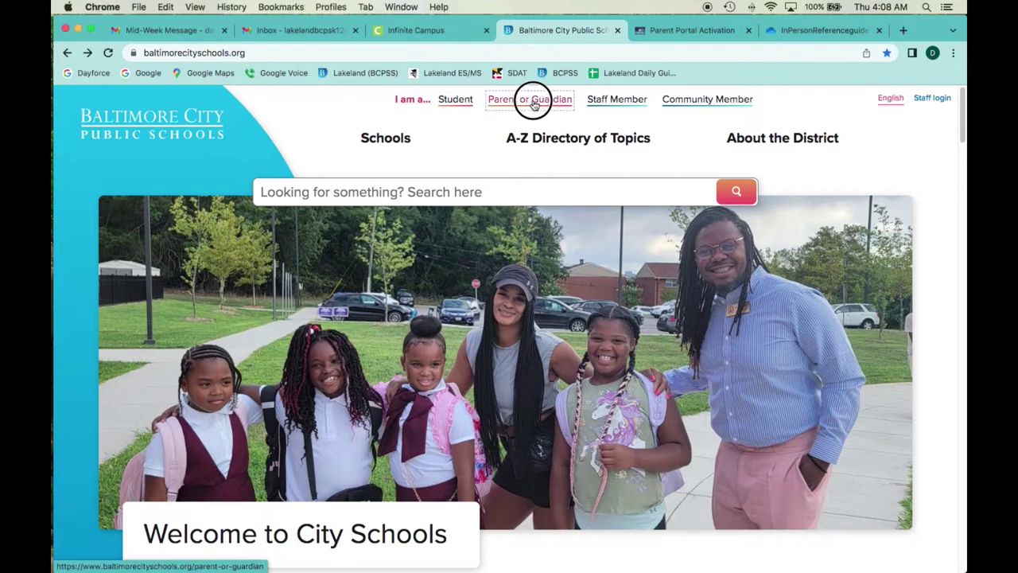
{"action": "scroll", "coordinate": [505, 417], "scroll_direction": "down", "scroll_amount": 6}
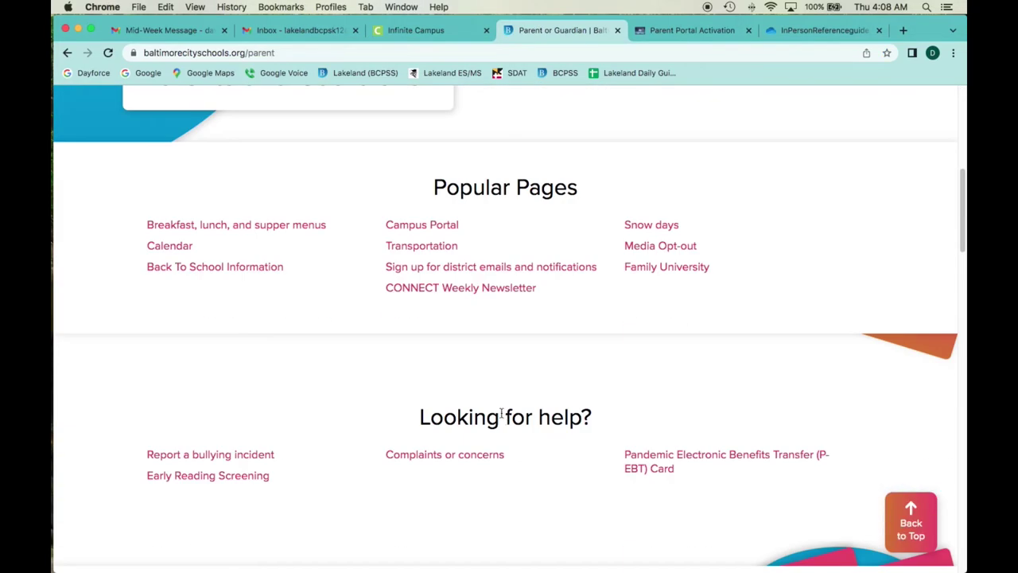
{"action": "left_click", "coordinate": [433, 229]}
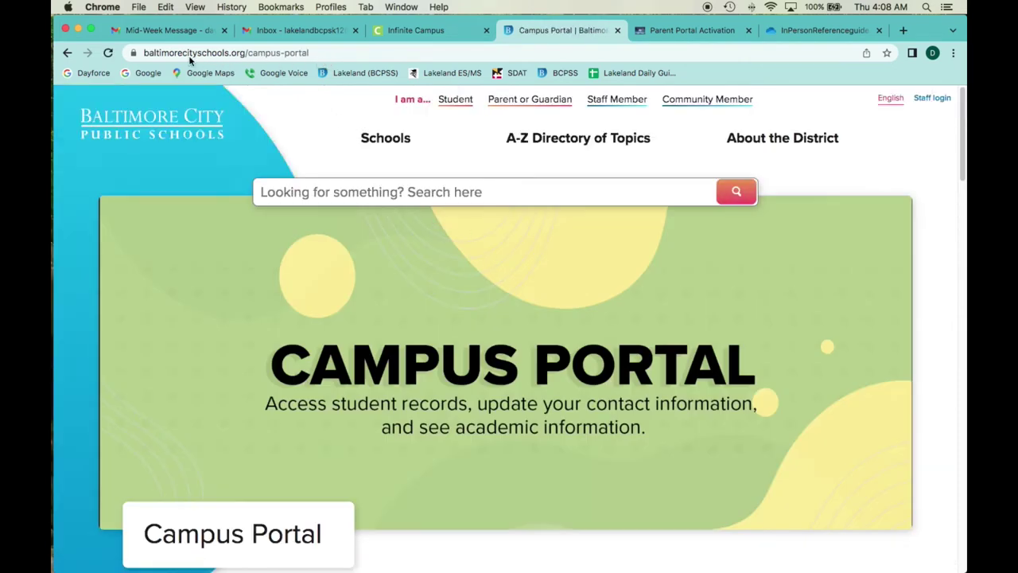
Check the Campus Portal web address and scroll to 'Log in to and Create Campus Portal Accounts'.
{"action": "left_click", "coordinate": [165, 53]}
{"action": "left_click", "coordinate": [165, 53]}
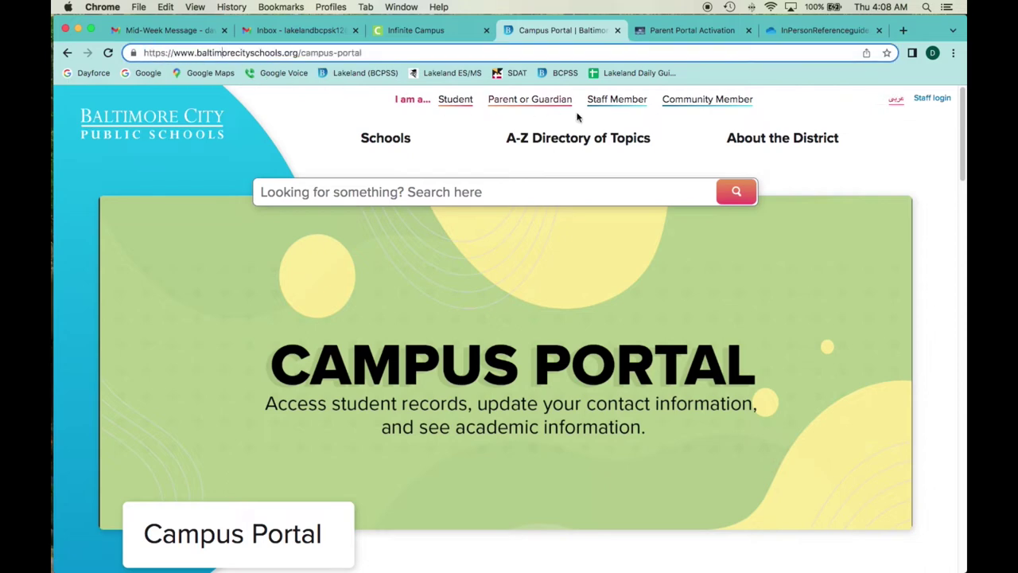
{"action": "scroll", "coordinate": [651, 371], "scroll_direction": "down", "scroll_amount": 5}
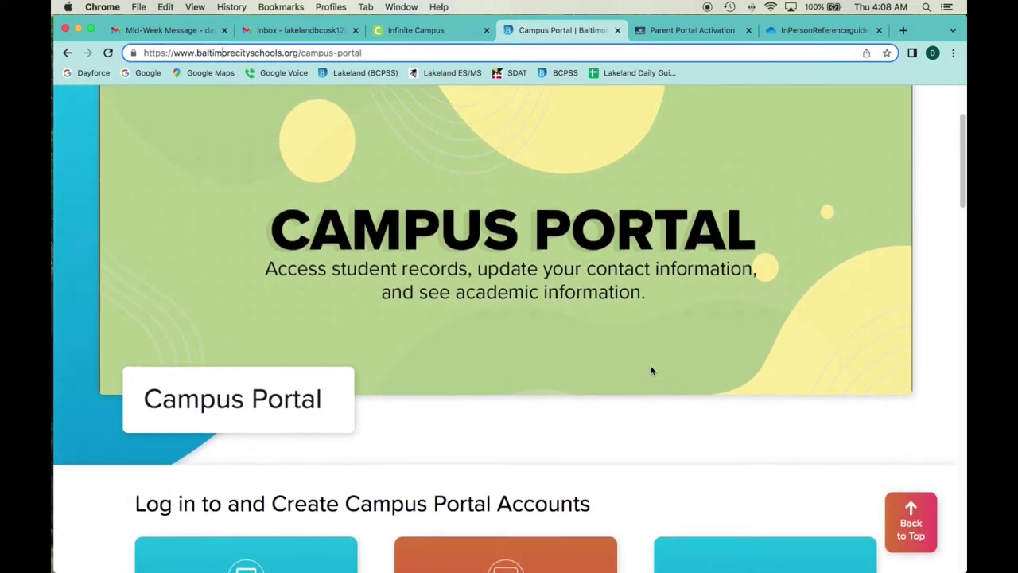
{"action": "scroll", "coordinate": [651, 371], "scroll_direction": "down", "scroll_amount": 2}
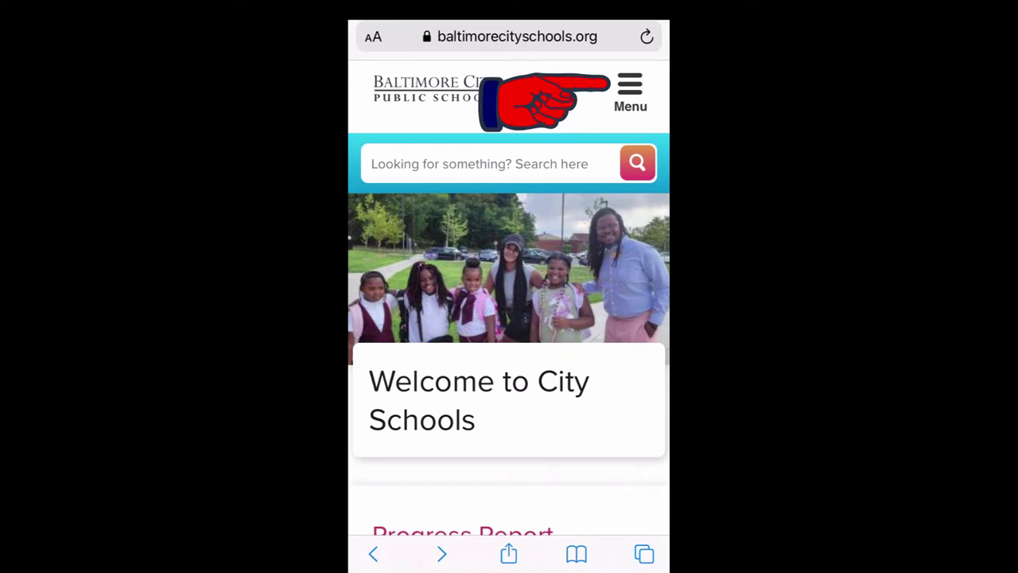
From the phone menu, reach the Campus Portal page through Parents and Guardians.
{"action": "left_click", "coordinate": [630, 92]}
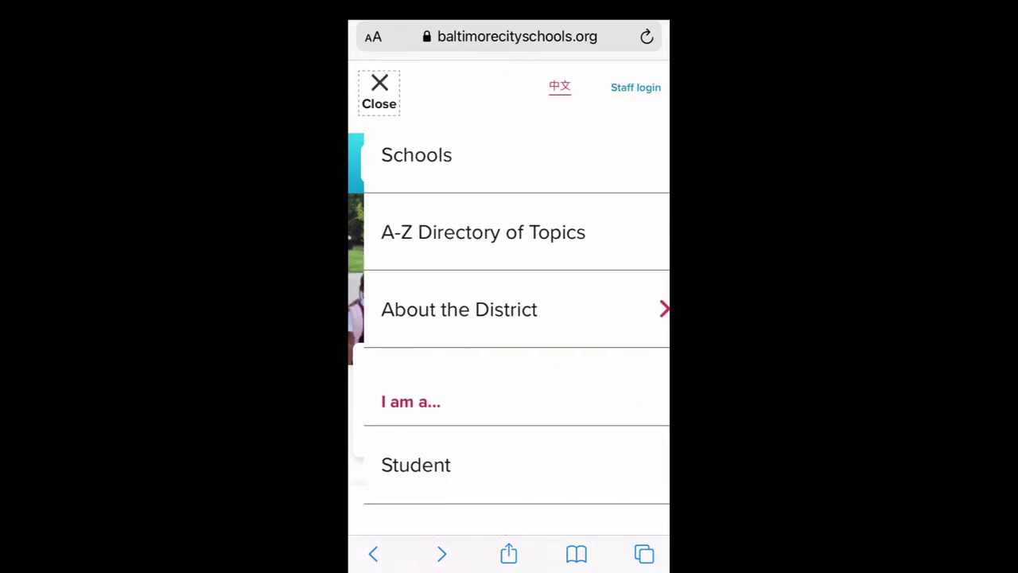
{"action": "scroll", "coordinate": [509, 318], "scroll_direction": "down", "scroll_amount": 1}
{"action": "scroll", "coordinate": [509, 318], "scroll_direction": "down", "scroll_amount": 3}
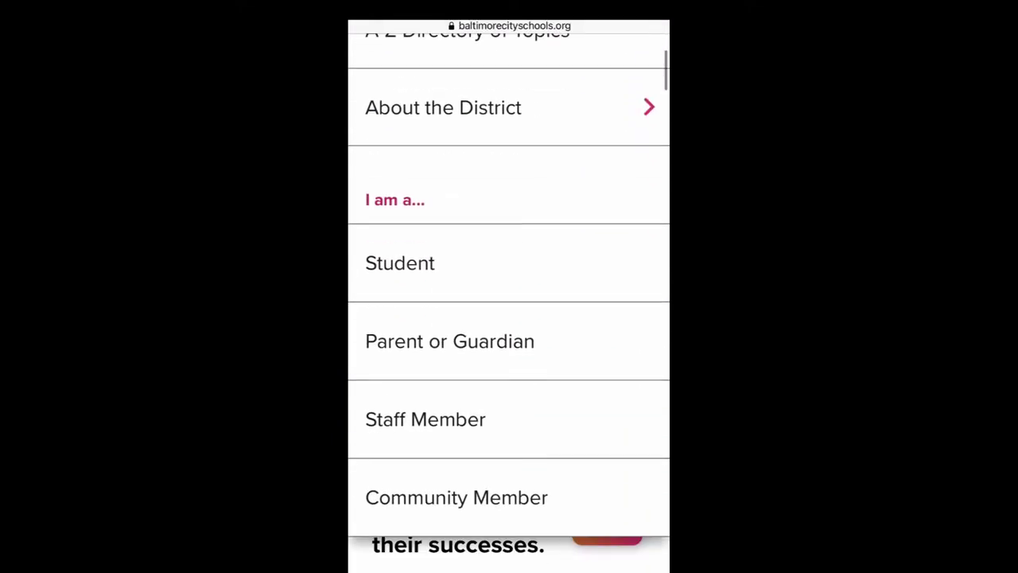
{"action": "left_click", "coordinate": [449, 341]}
{"action": "scroll", "coordinate": [508, 318], "scroll_direction": "down", "scroll_amount": 3}
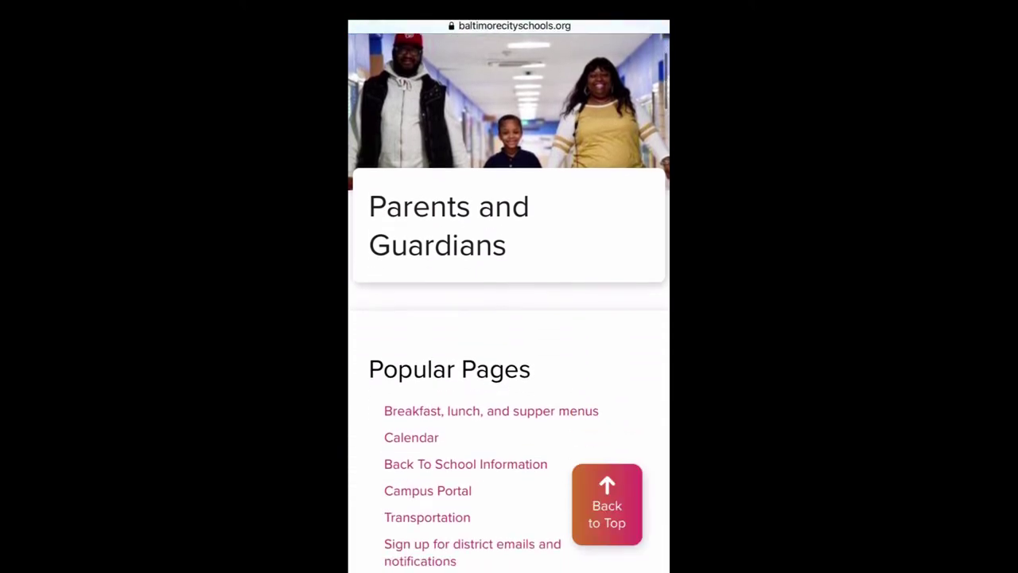
{"action": "scroll", "coordinate": [509, 318], "scroll_direction": "down", "scroll_amount": 2}
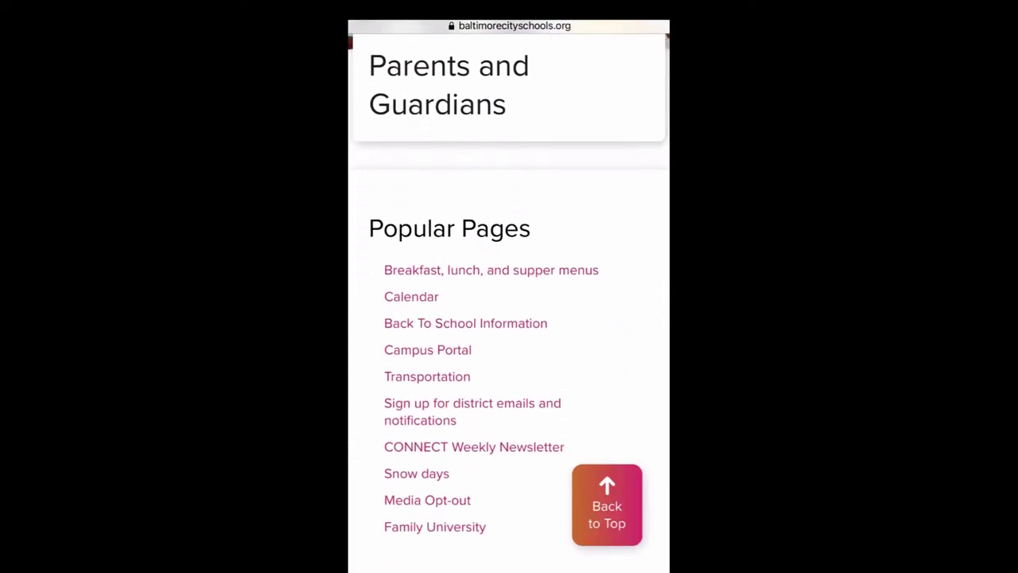
{"action": "left_click", "coordinate": [427, 350]}
Choose 'Create an account' and scroll down to the New Account form.
{"action": "scroll", "coordinate": [509, 318], "scroll_direction": "down", "scroll_amount": 5}
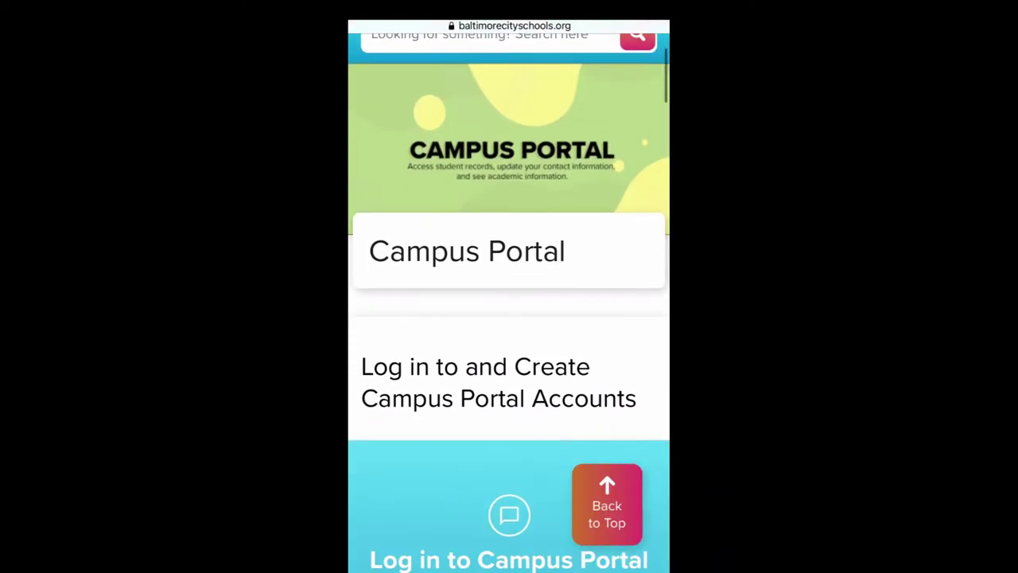
{"action": "scroll", "coordinate": [509, 318], "scroll_direction": "down", "scroll_amount": 5}
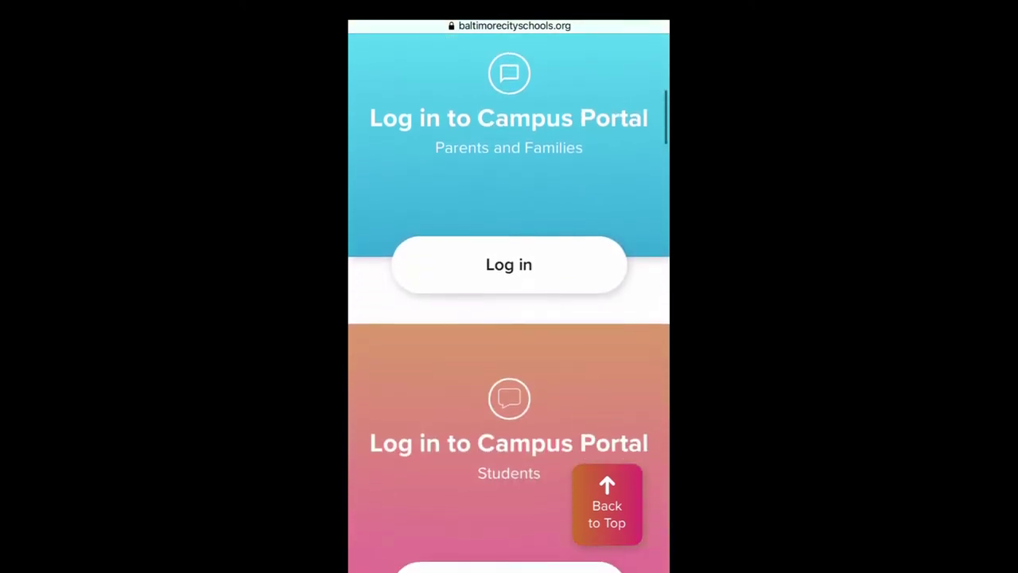
{"action": "scroll", "coordinate": [509, 318], "scroll_direction": "down", "scroll_amount": 2}
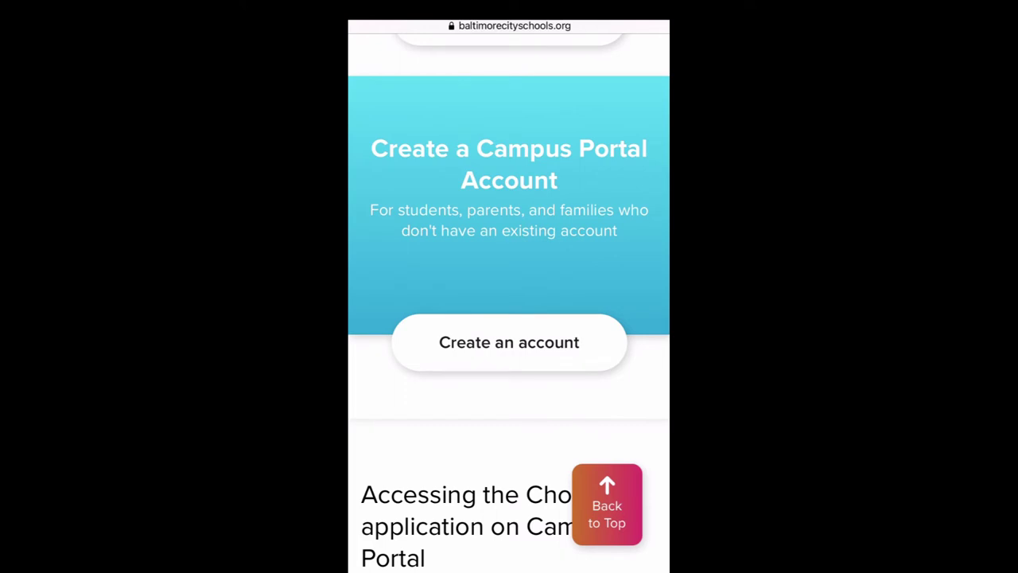
{"action": "left_click", "coordinate": [509, 342]}
{"action": "scroll", "coordinate": [509, 318], "scroll_direction": "down", "scroll_amount": 1}
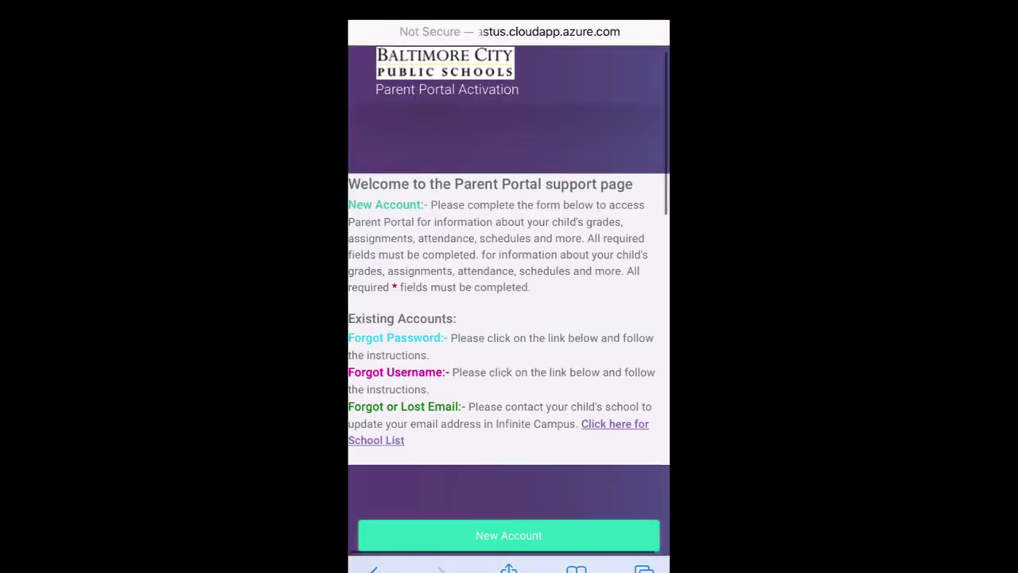
{"action": "scroll", "coordinate": [509, 318], "scroll_direction": "down", "scroll_amount": 4}
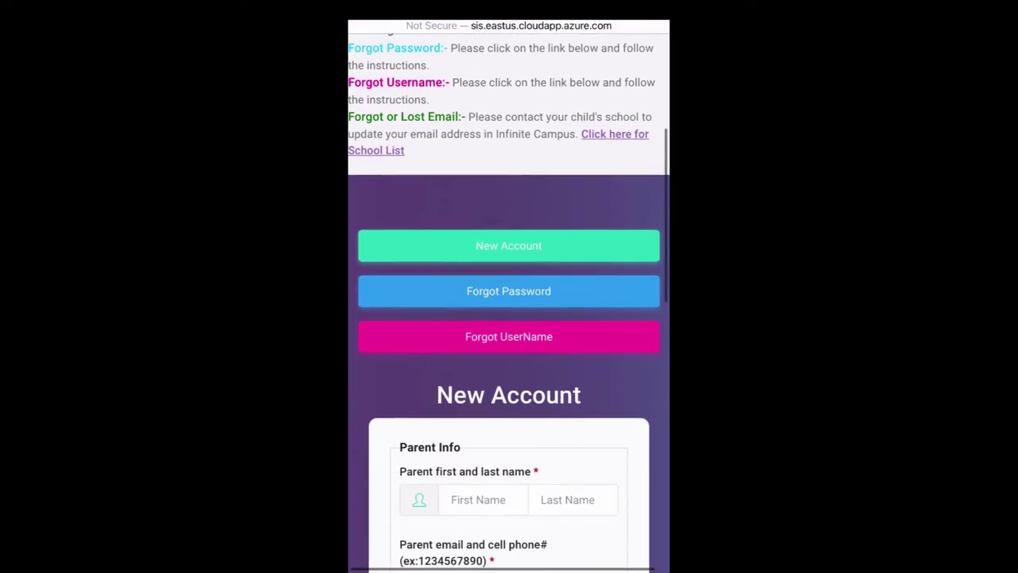
{"action": "scroll", "coordinate": [509, 318], "scroll_direction": "down", "scroll_amount": 2}
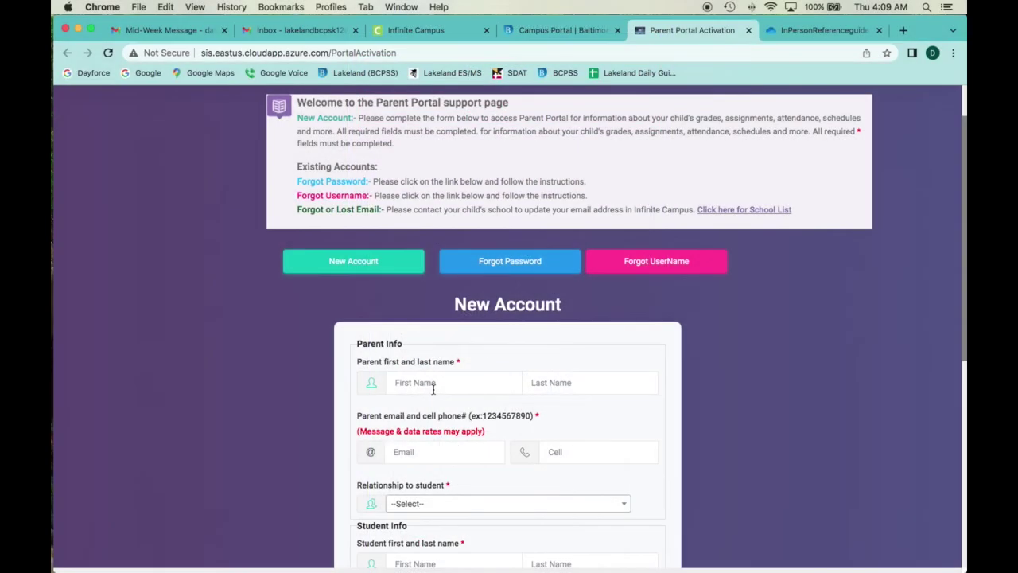
Step through the parent name, email and cell phone fields, leaving the New Account form blank.
{"action": "left_click", "coordinate": [433, 388]}
{"action": "left_click", "coordinate": [541, 393]}
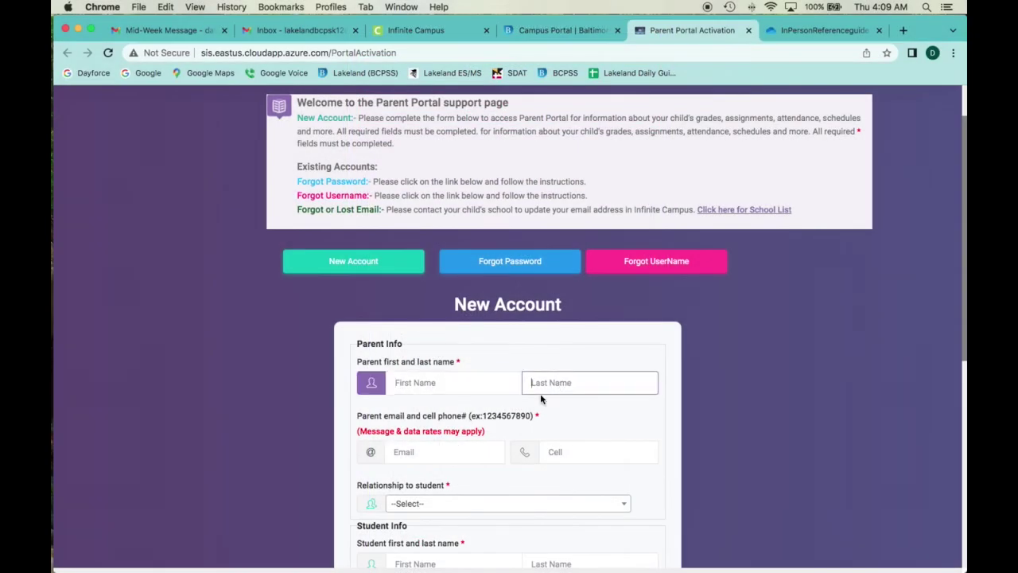
{"action": "scroll", "coordinate": [465, 439], "scroll_direction": "down", "scroll_amount": 2}
{"action": "left_click", "coordinate": [430, 385]}
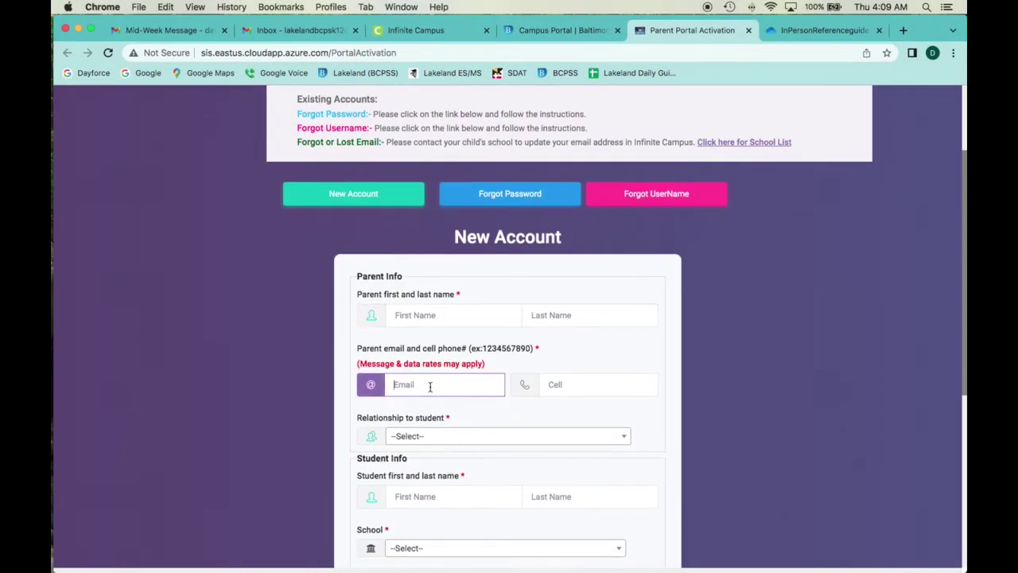
{"action": "left_click", "coordinate": [554, 386]}
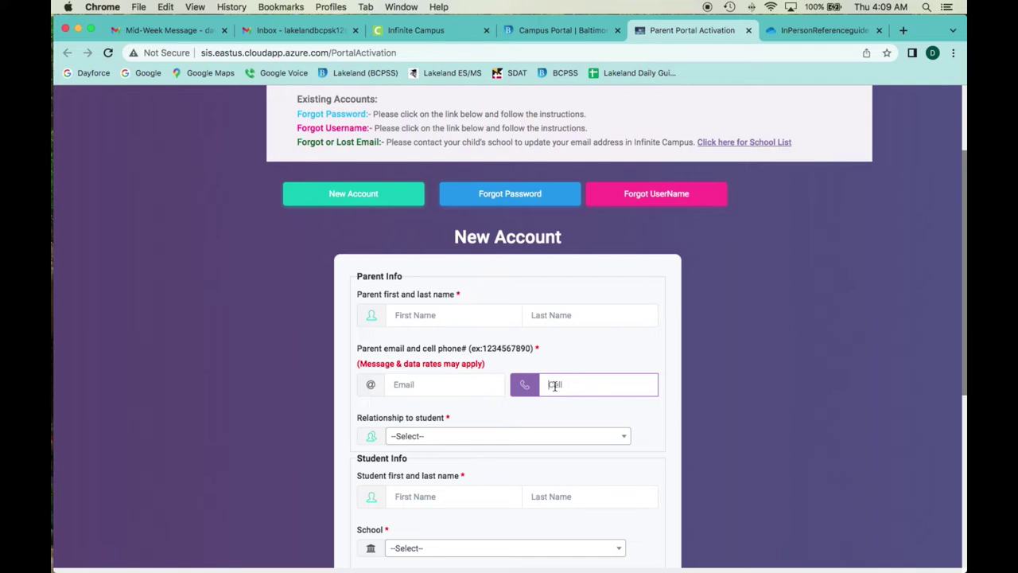
{"action": "left_click", "coordinate": [429, 381]}
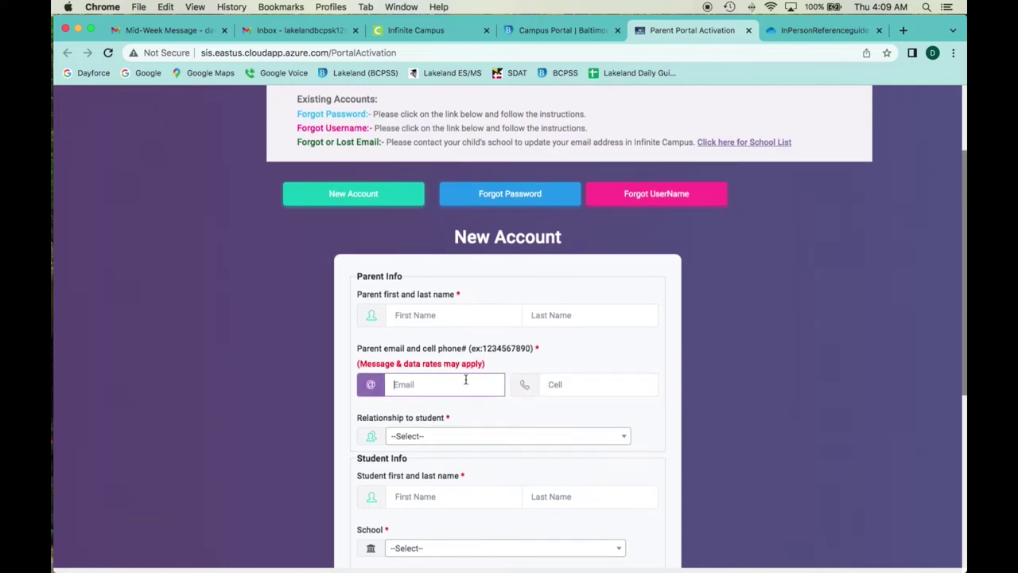
{"action": "scroll", "coordinate": [493, 384], "scroll_direction": "down", "scroll_amount": 1}
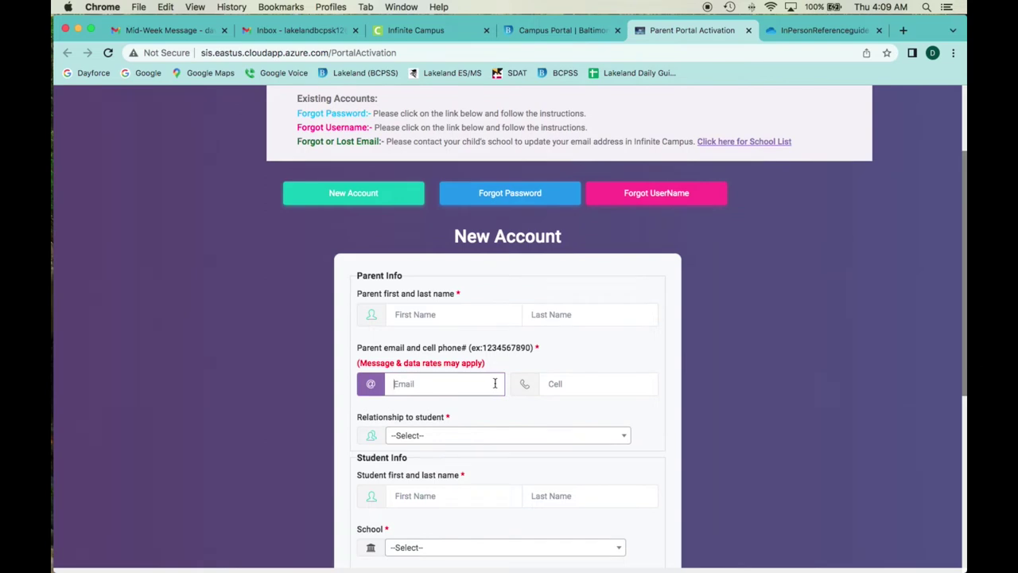
{"action": "scroll", "coordinate": [501, 385], "scroll_direction": "right", "scroll_amount": 1}
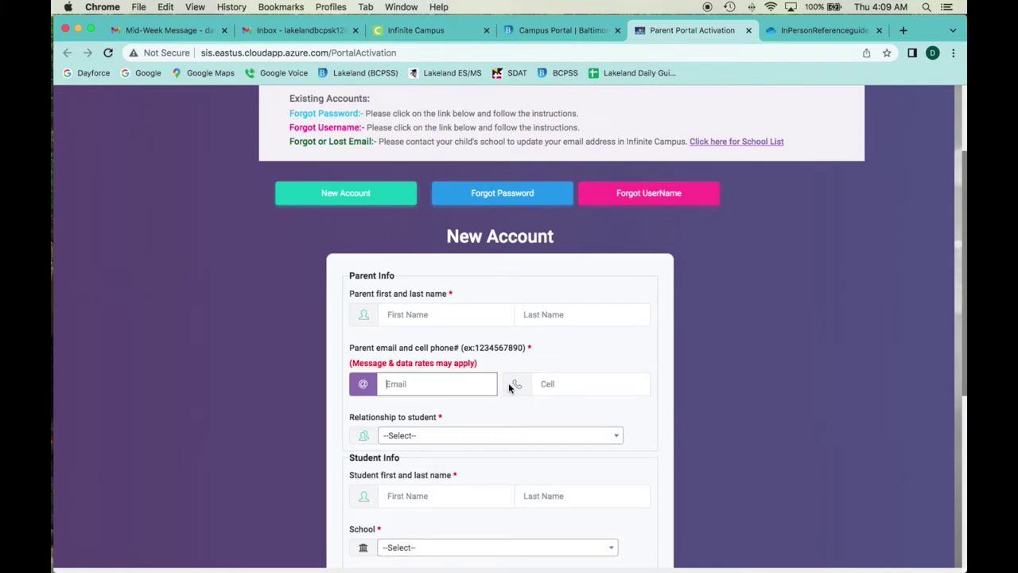
{"action": "scroll", "coordinate": [466, 434], "scroll_direction": "down", "scroll_amount": 3}
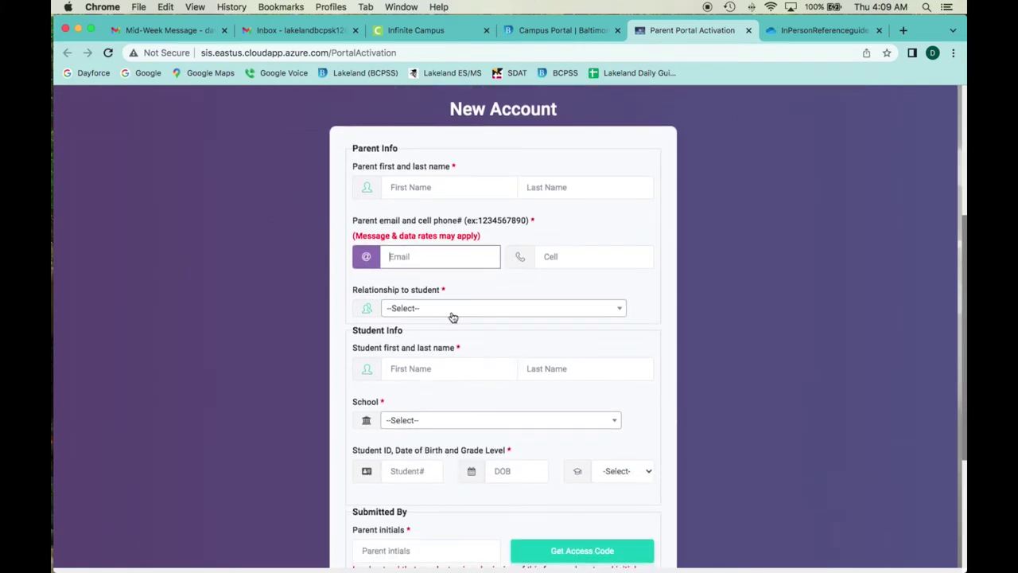
Set the student's school to 0012 Lakeland Elementary/Middle.
{"action": "scroll", "coordinate": [445, 374], "scroll_direction": "down", "scroll_amount": 2}
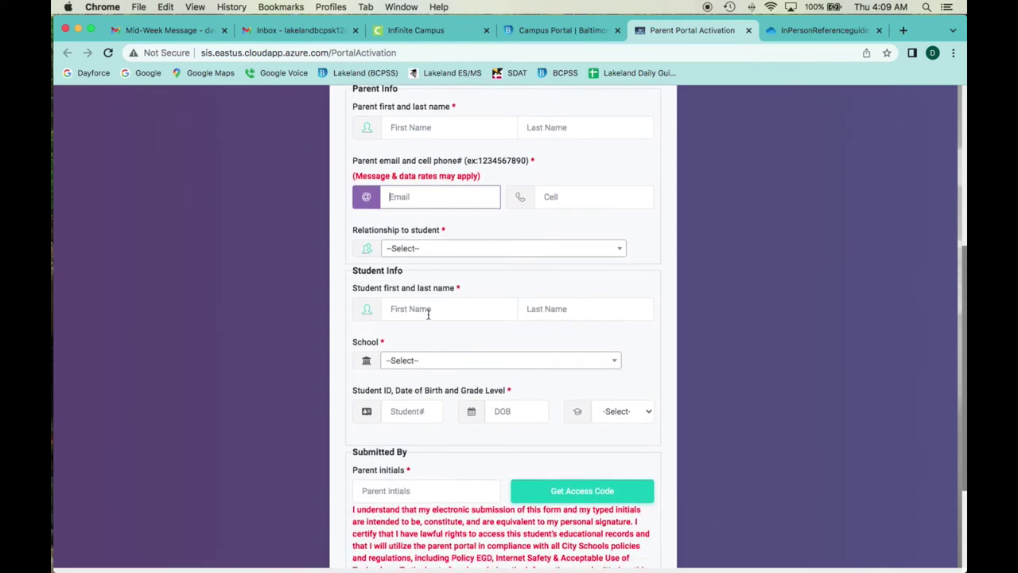
{"action": "left_click", "coordinate": [423, 308]}
{"action": "left_click", "coordinate": [556, 308]}
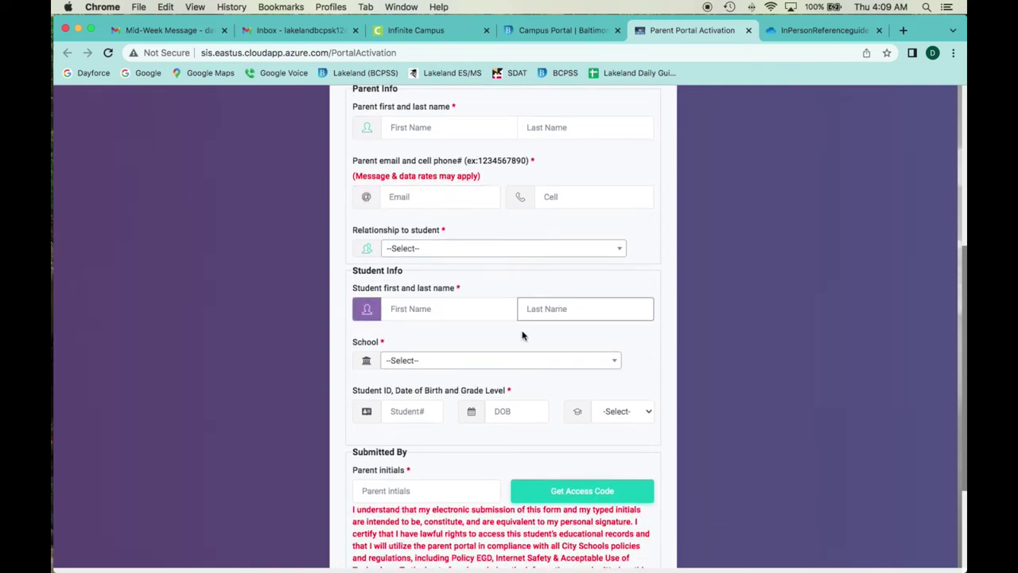
{"action": "scroll", "coordinate": [523, 336], "scroll_direction": "down", "scroll_amount": 2}
{"action": "left_click", "coordinate": [487, 297]}
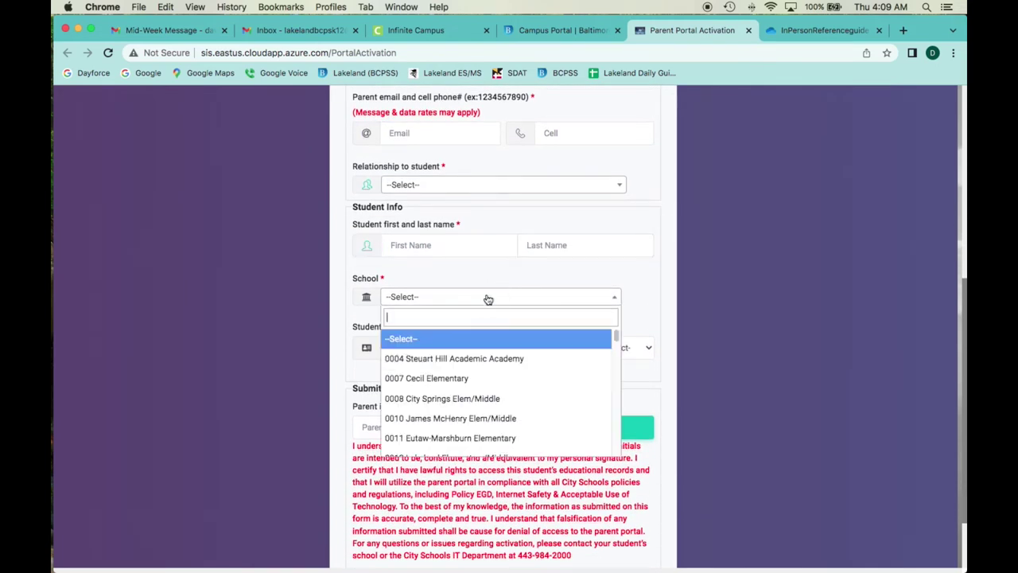
{"action": "scroll", "coordinate": [450, 395], "scroll_direction": "down", "scroll_amount": 2}
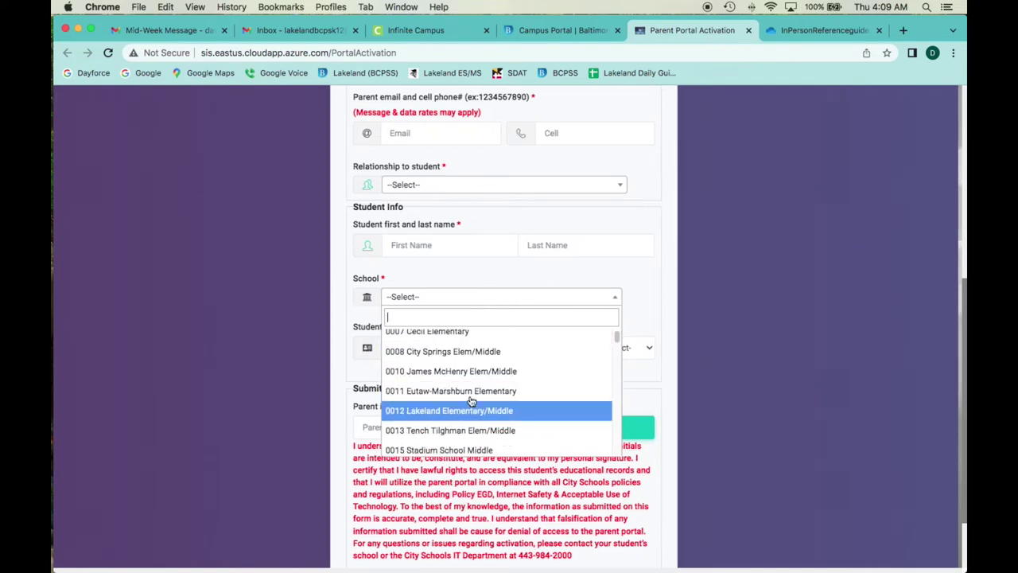
{"action": "left_click", "coordinate": [455, 410]}
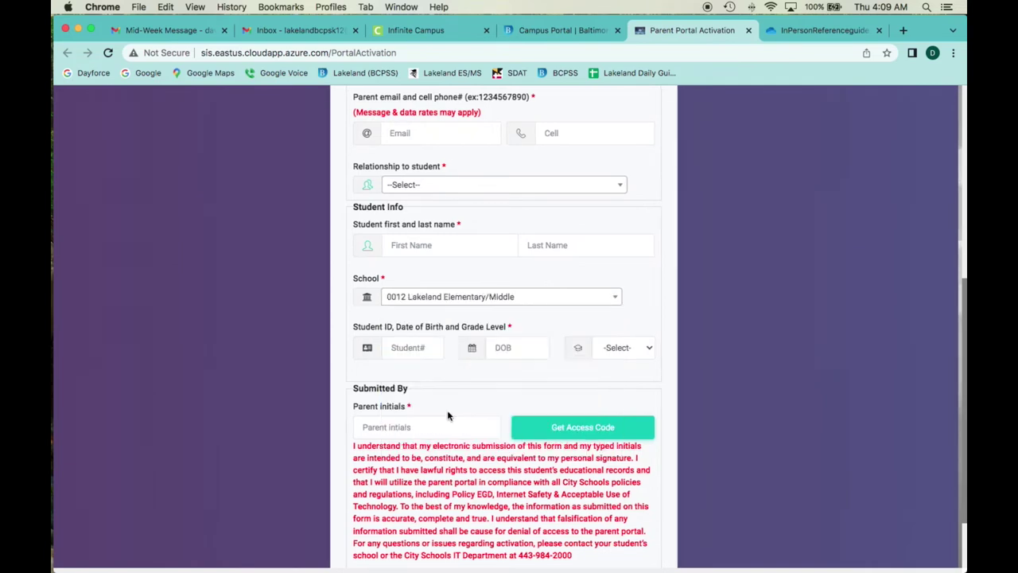
Choose Prek as the student's grade level.
{"action": "scroll", "coordinate": [486, 352], "scroll_direction": "down", "scroll_amount": 2}
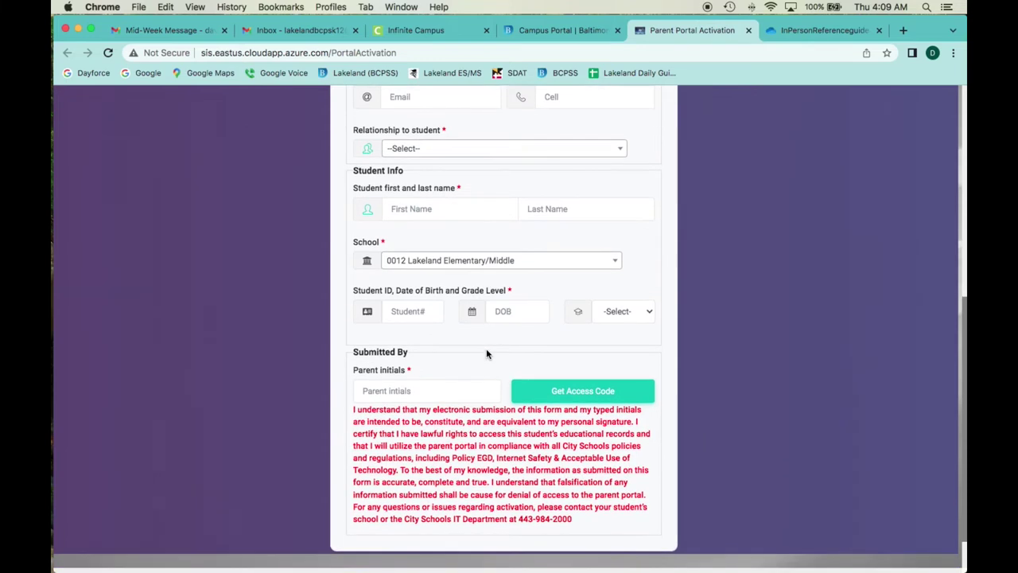
{"action": "left_click", "coordinate": [511, 311]}
{"action": "left_click", "coordinate": [616, 311]}
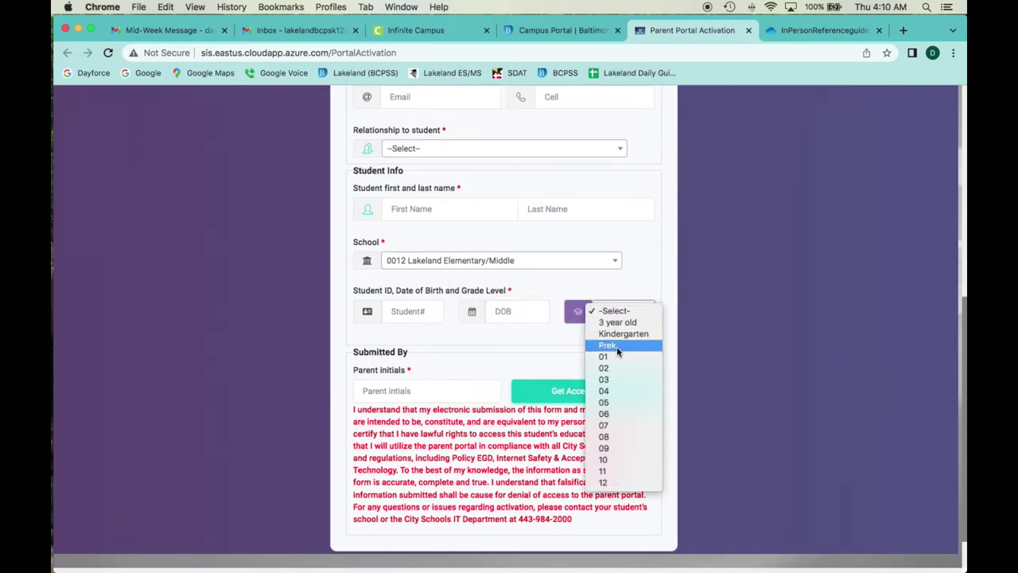
{"action": "left_click", "coordinate": [724, 336]}
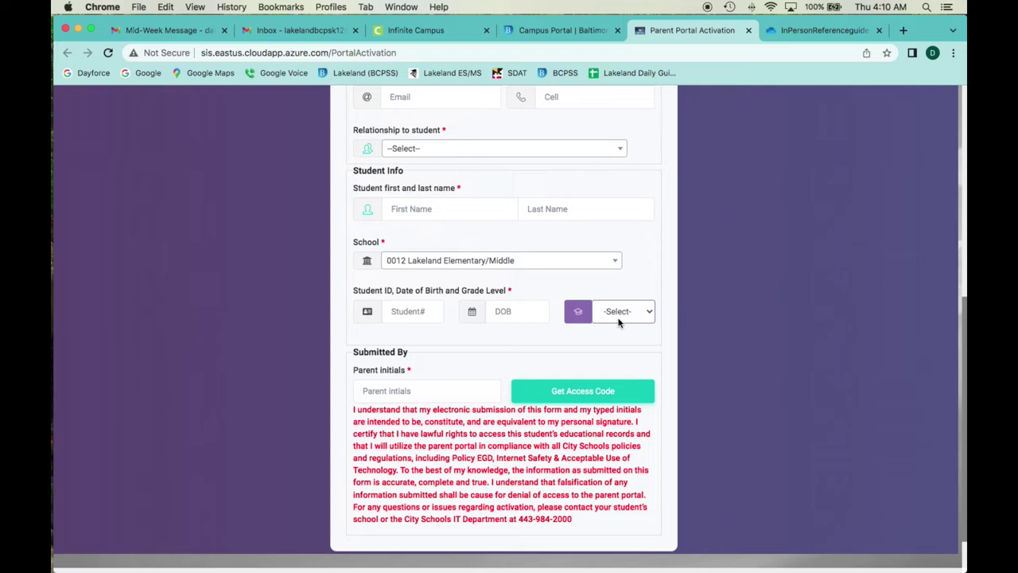
{"action": "left_click", "coordinate": [618, 321]}
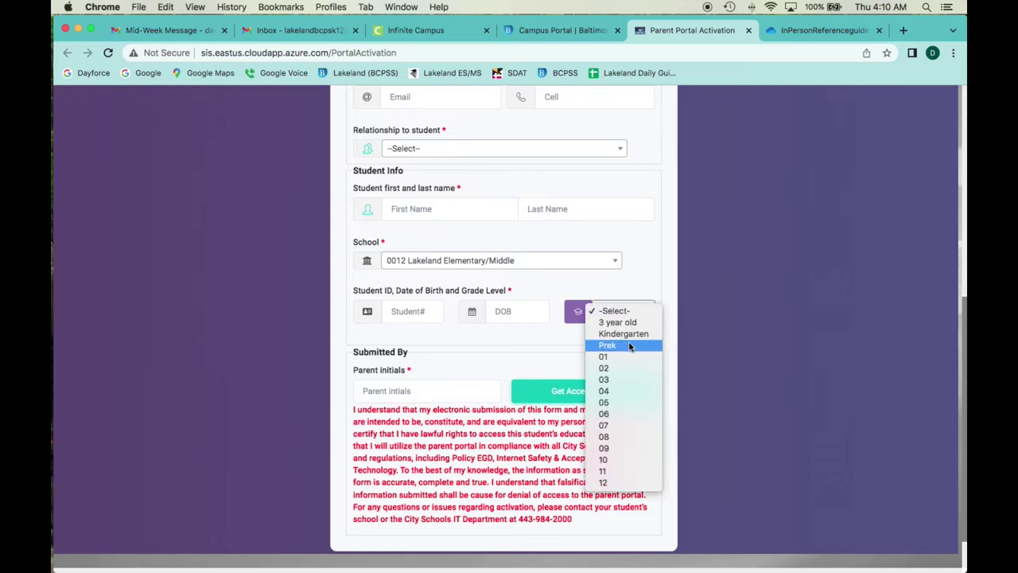
{"action": "left_click", "coordinate": [628, 343]}
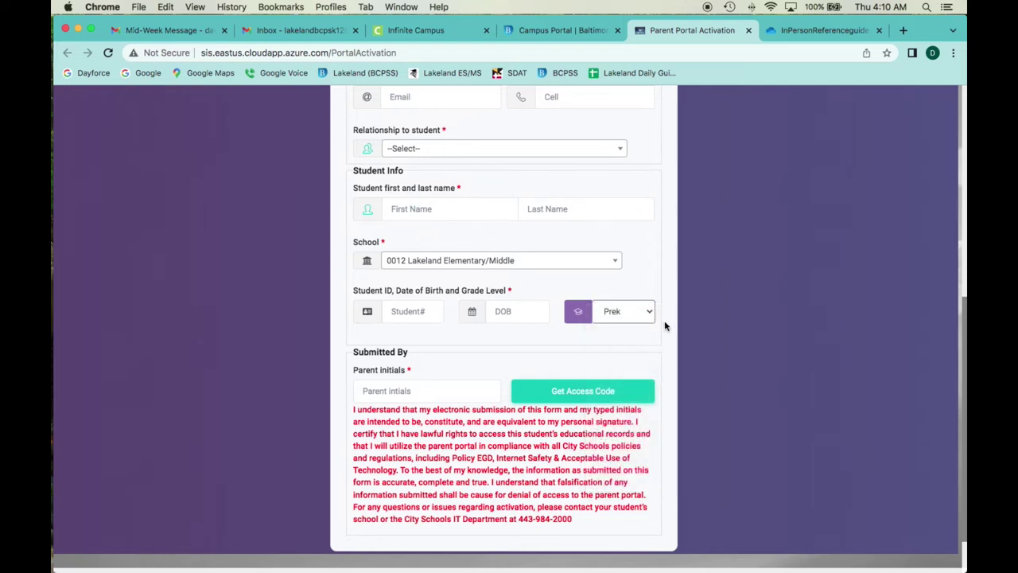
{"action": "left_click", "coordinate": [571, 295]}
{"action": "left_click", "coordinate": [411, 316]}
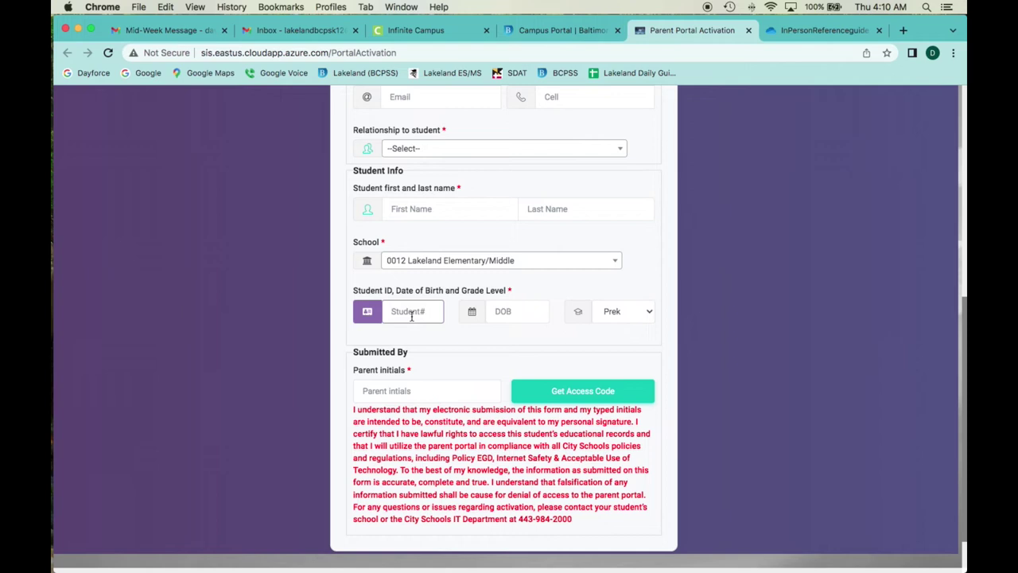
{"action": "left_click", "coordinate": [422, 389]}
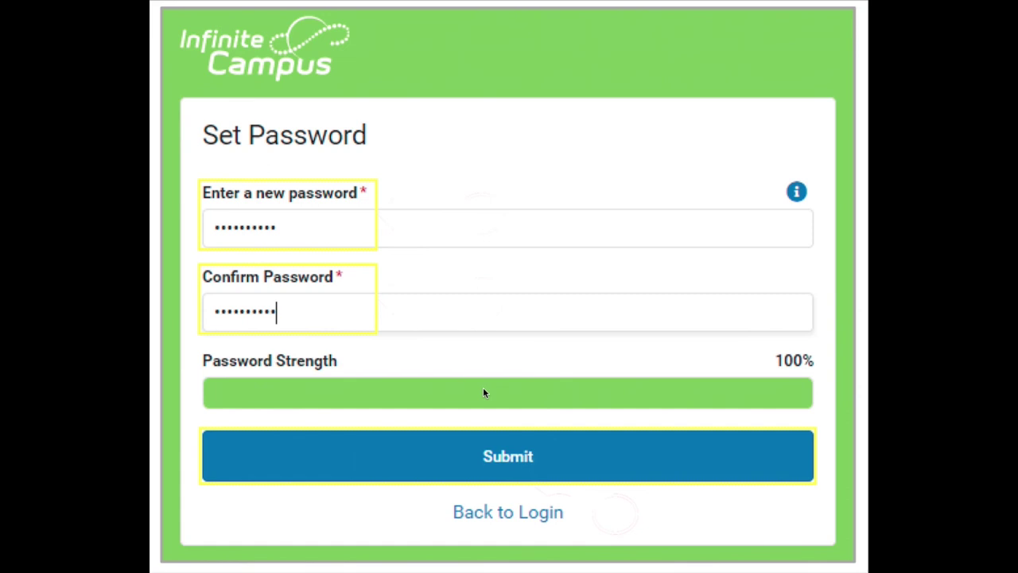
Submit the new Infinite Campus password and go back to the Campus Parent login page.
{"action": "left_click", "coordinate": [433, 470]}
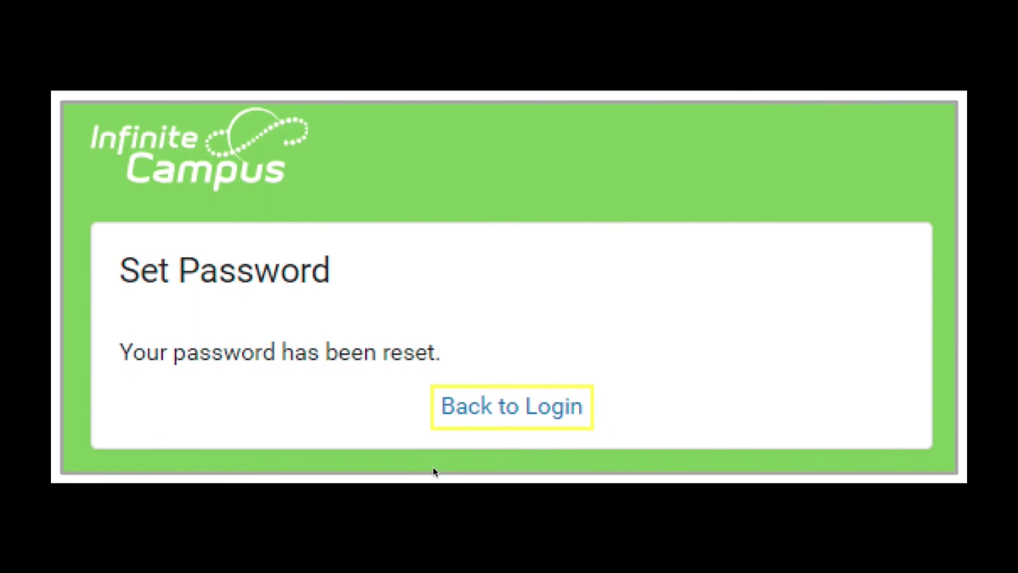
{"action": "left_click", "coordinate": [471, 427]}
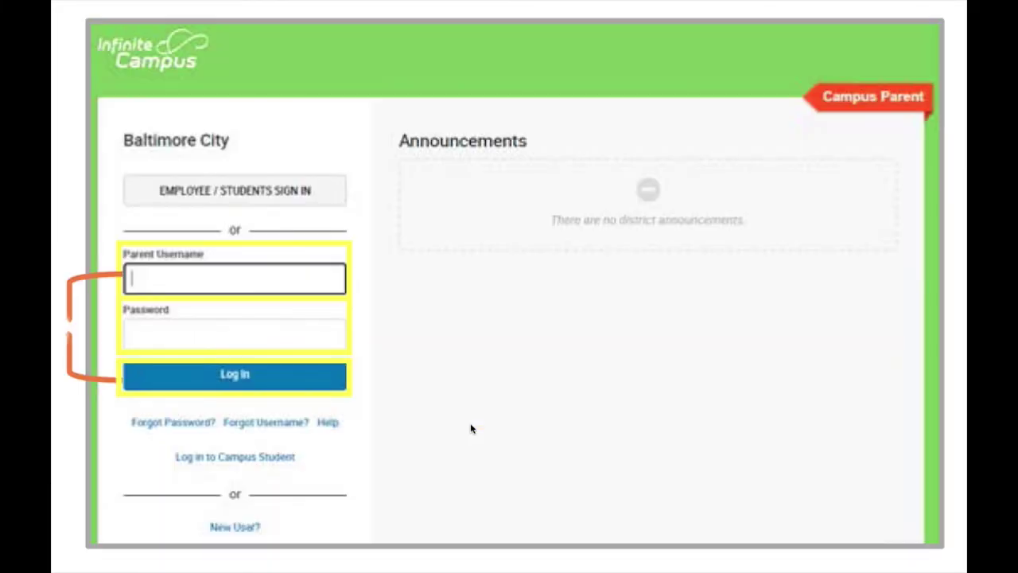